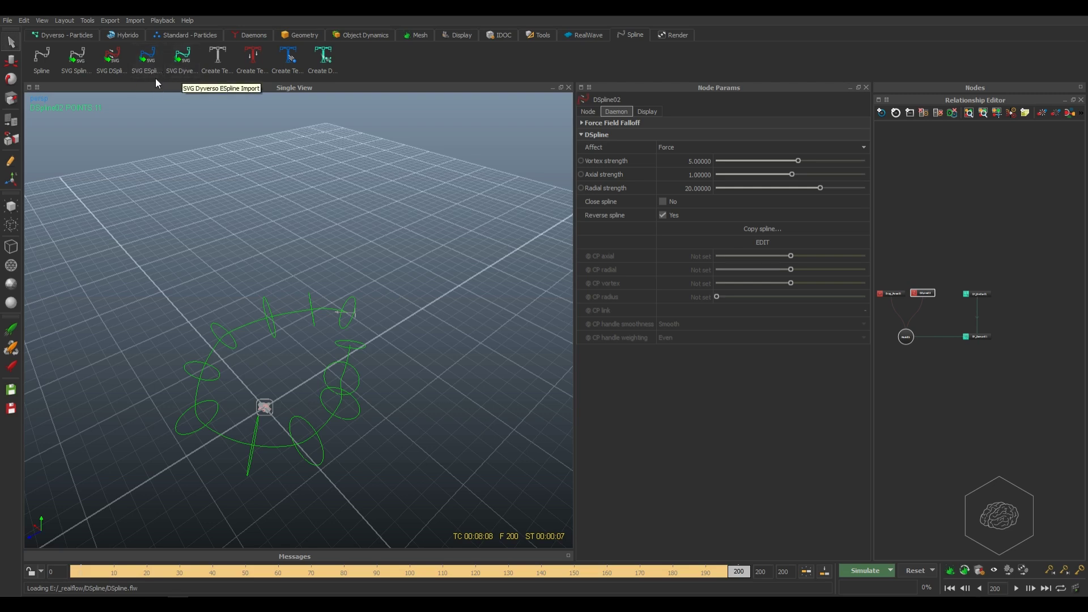
Add a Dyverso Spline emitter to the scene and move its node clear of the others in the relationship editor
{"action": "left_click", "coordinate": [72, 34]}
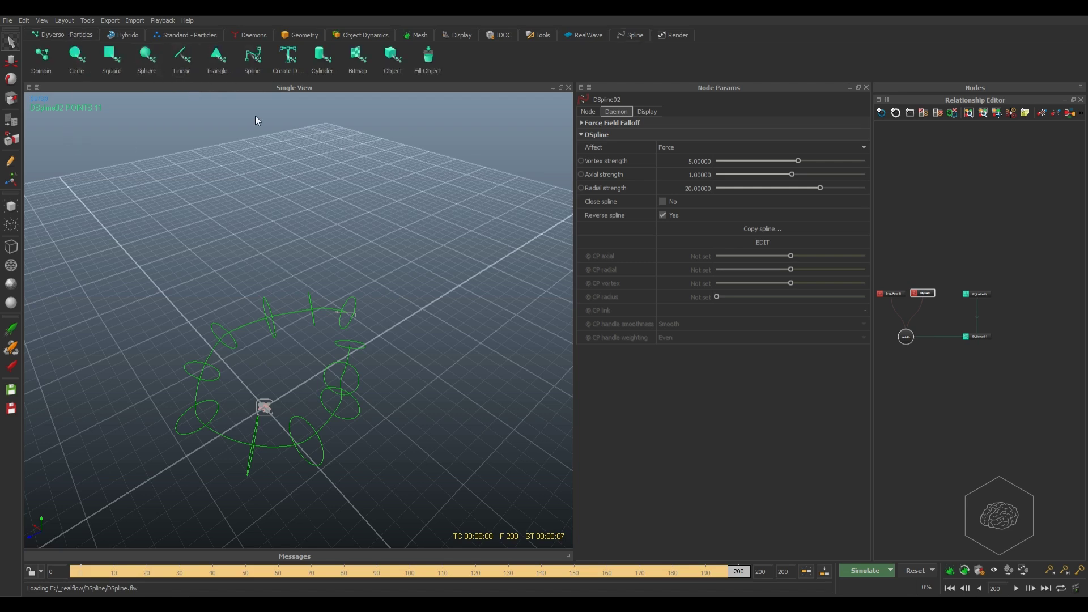
{"action": "left_click", "coordinate": [252, 75]}
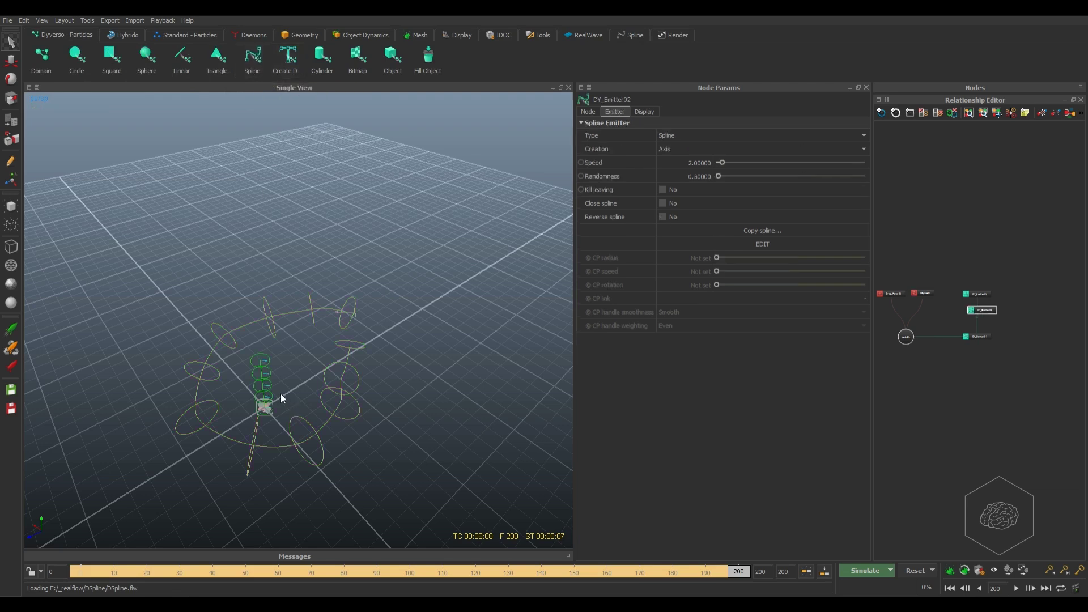
{"action": "mouse_move", "coordinate": [974, 311]}
{"action": "left_mouse_down"}
{"action": "mouse_move", "coordinate": [1014, 233]}
{"action": "mouse_move", "coordinate": [986, 321]}
{"action": "left_mouse_up"}
{"action": "left_click_drag", "start_coordinate": [1017, 232], "coordinate": [1024, 275]}
{"action": "left_click_drag", "start_coordinate": [332, 410], "coordinate": [294, 348], "text": "alt"}
{"action": "left_click_drag", "start_coordinate": [244, 256], "coordinate": [258, 276], "text": "alt"}
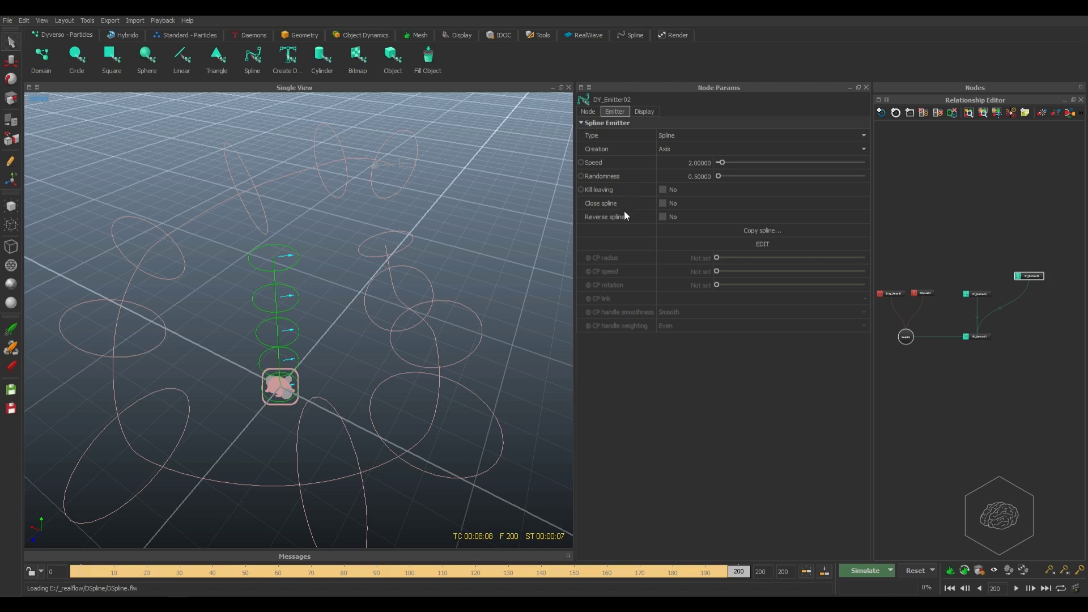
{"action": "left_click_drag", "start_coordinate": [347, 307], "coordinate": [277, 275], "text": "alt"}
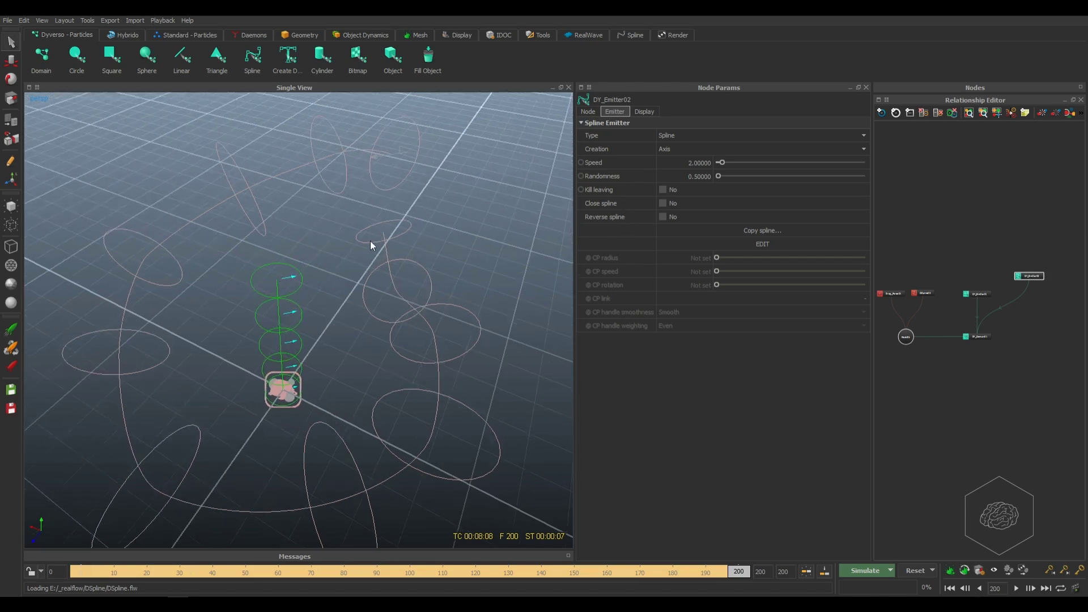
{"action": "left_click_drag", "start_coordinate": [338, 308], "coordinate": [250, 223], "text": "alt"}
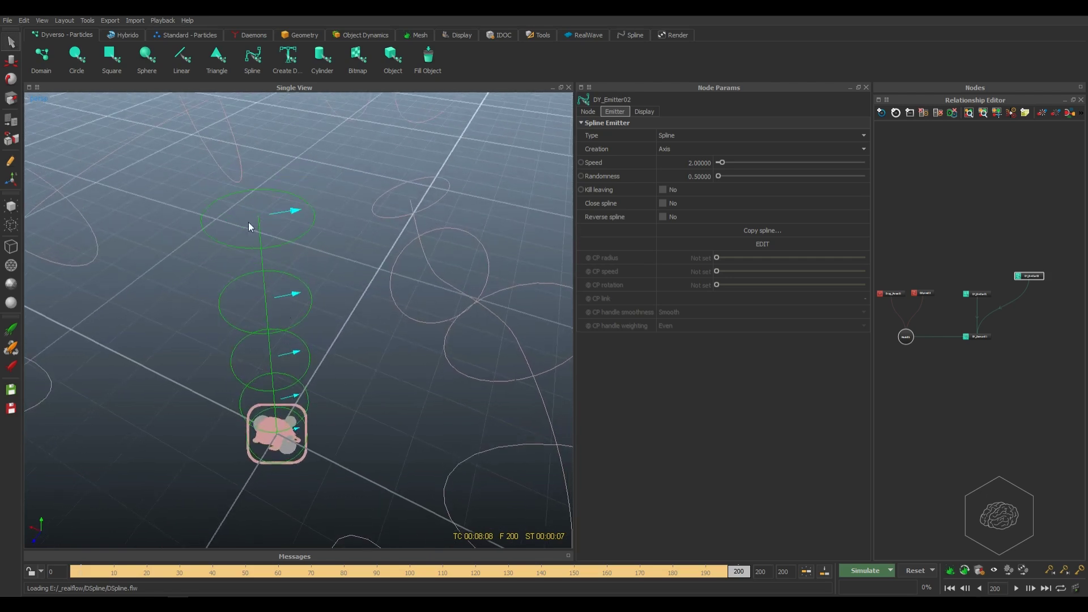
Reset and run the simulation to examine how the spline emitter releases particles, stopping it at about frame 91
{"action": "left_click", "coordinate": [920, 568]}
{"action": "key", "text": "Return"}
{"action": "left_click", "coordinate": [864, 570]}
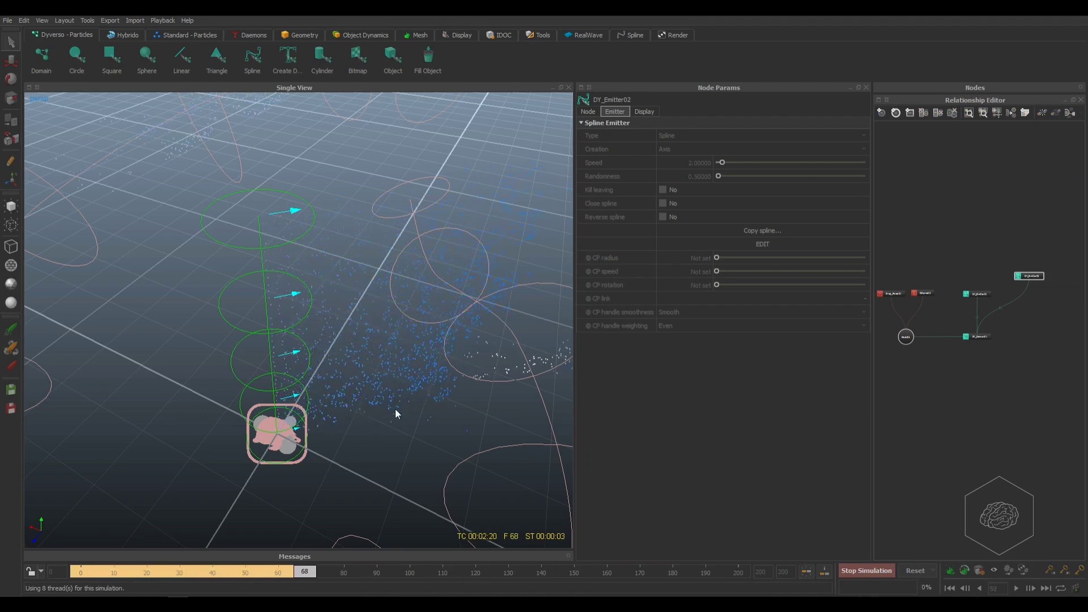
{"action": "left_click", "coordinate": [875, 569]}
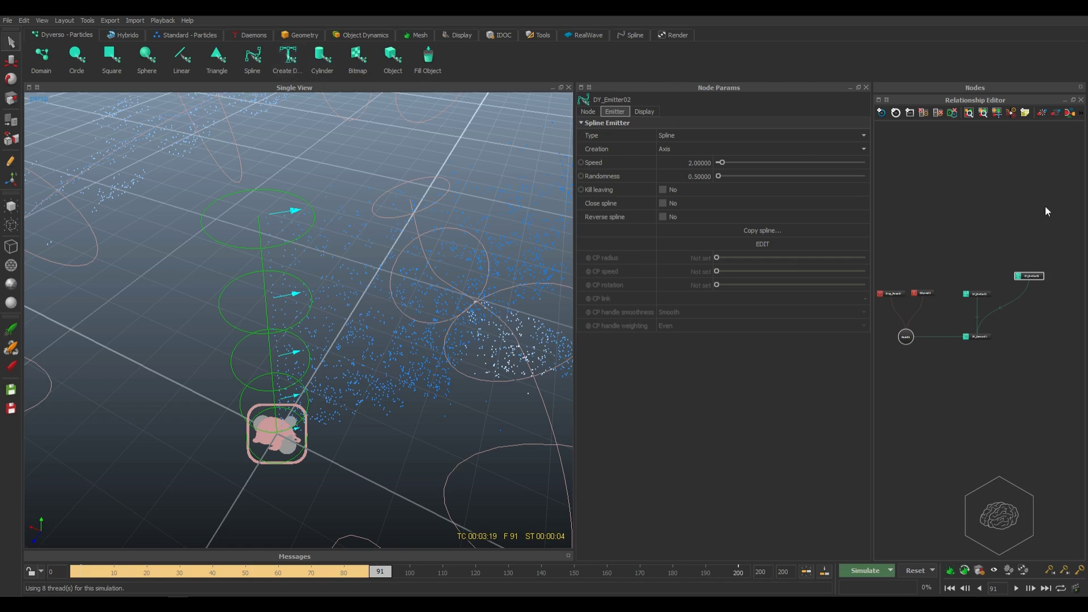
Delete the Dyverso Spline emitter and reset the simulation to frame 0
{"action": "key", "text": "Delete"}
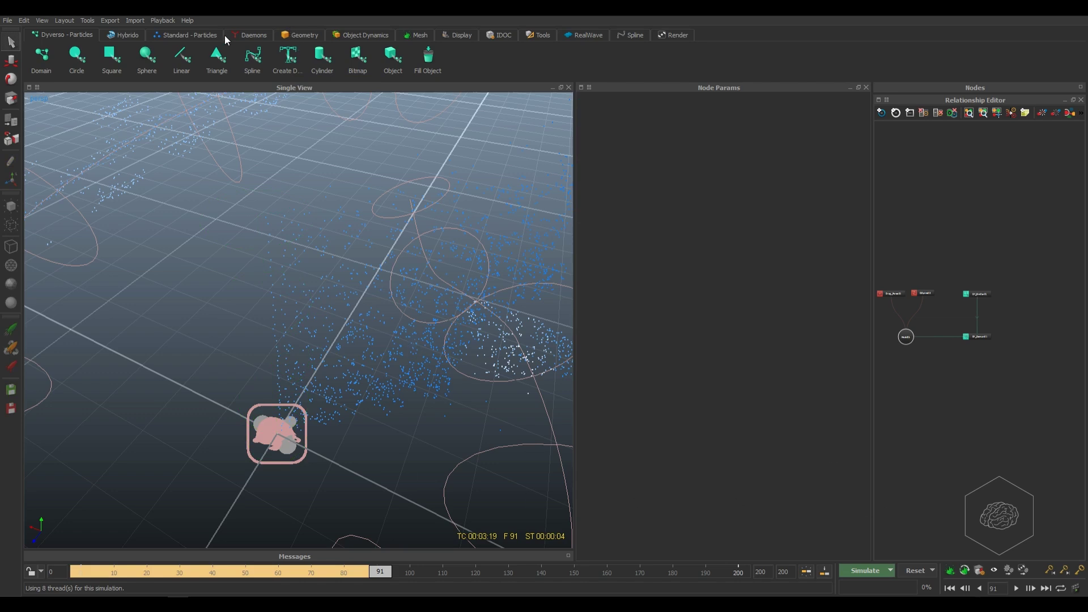
{"action": "left_click", "coordinate": [622, 35]}
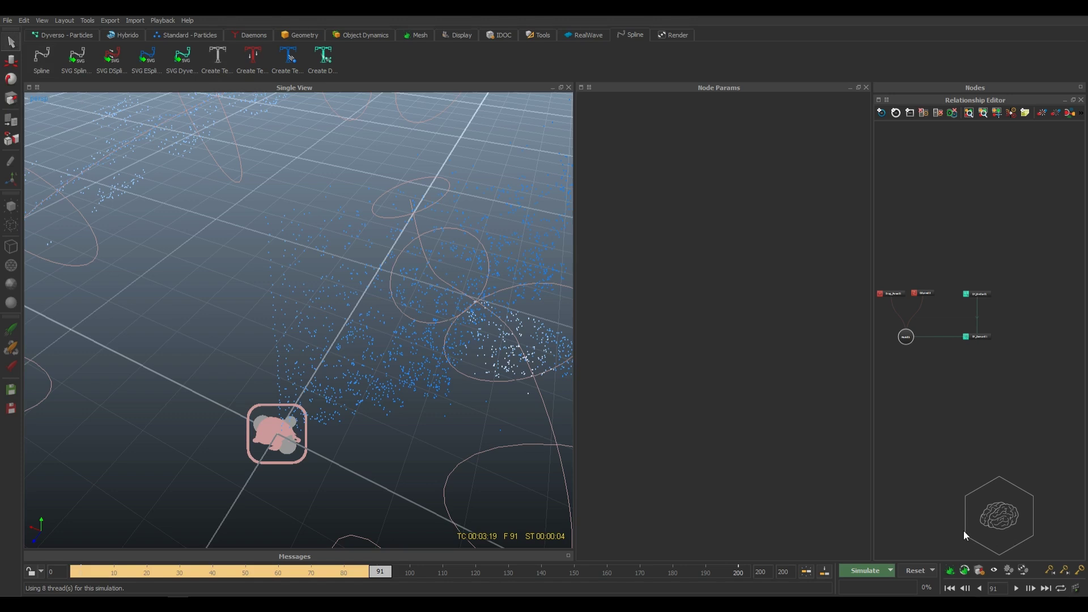
{"action": "key", "text": "ctrl+r"}
{"action": "key", "text": "Return"}
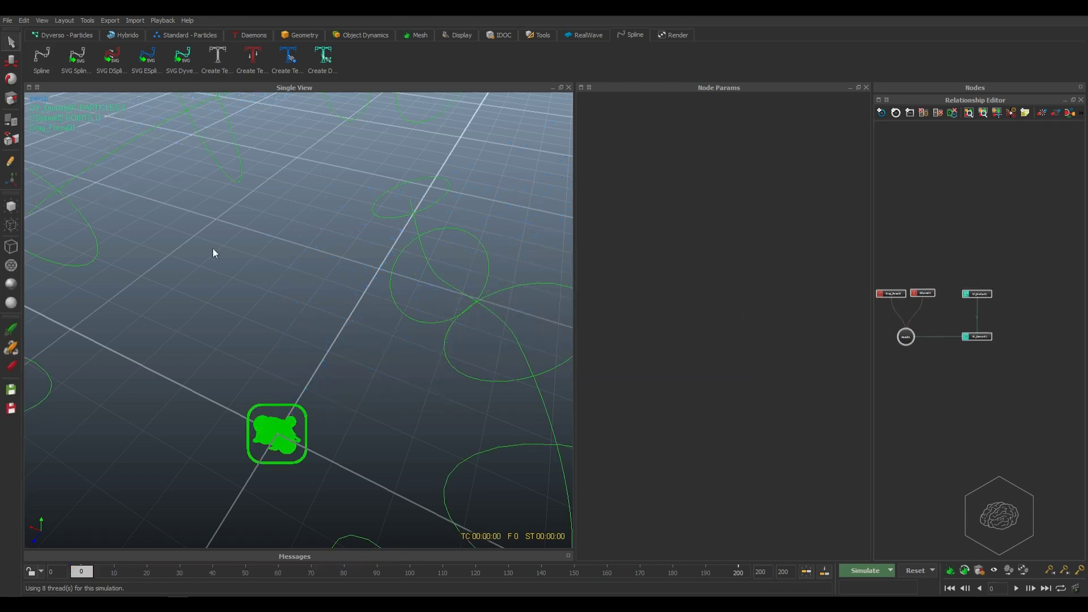
Hide all existing nodes in the viewport and create a standalone Spline node, placed below them in the relationship editor
{"action": "left_click", "coordinate": [12, 208]}
{"action": "middle_click_drag", "start_coordinate": [954, 391], "coordinate": [974, 291]}
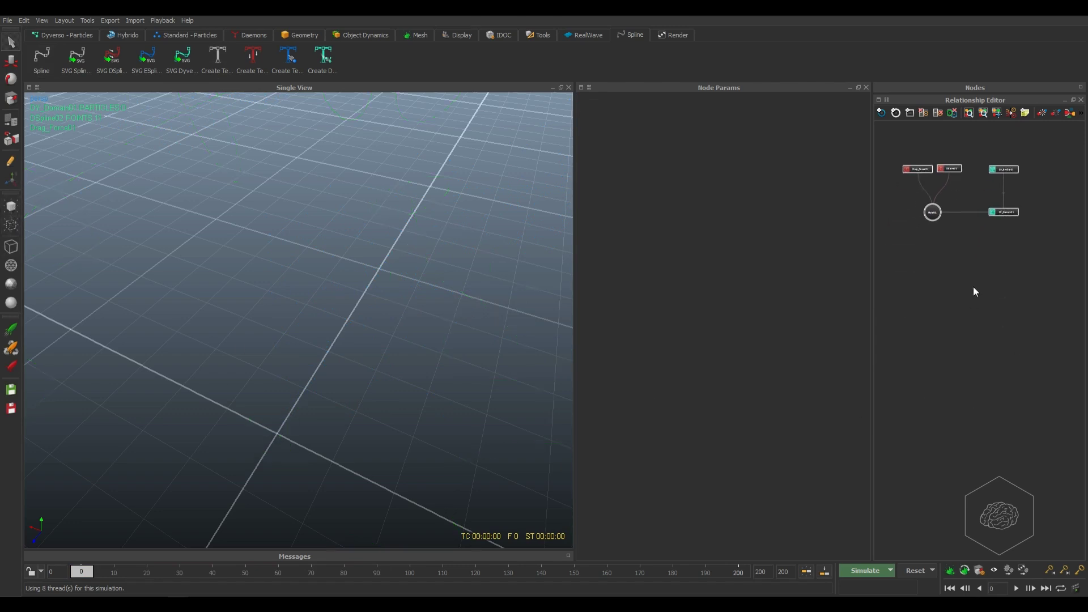
{"action": "left_click", "coordinate": [43, 59]}
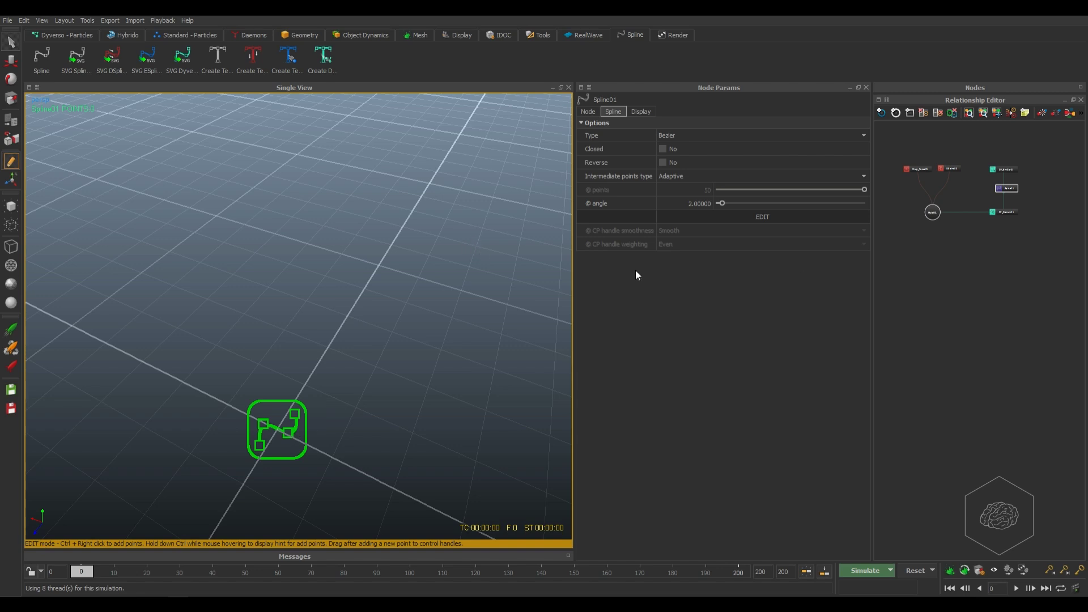
{"action": "left_click_drag", "start_coordinate": [1012, 189], "coordinate": [940, 254]}
Draw a winding Bezier spline of ten control points across the ground grid and finish editing it
{"action": "right_click", "coordinate": [119, 450], "text": "ctrl"}
{"action": "right_click_drag", "start_coordinate": [227, 511], "coordinate": [257, 512], "text": "ctrl"}
{"action": "right_click_drag", "start_coordinate": [400, 502], "coordinate": [451, 523], "text": "ctrl"}
{"action": "right_click_drag", "start_coordinate": [471, 370], "coordinate": [451, 342], "text": "ctrl"}
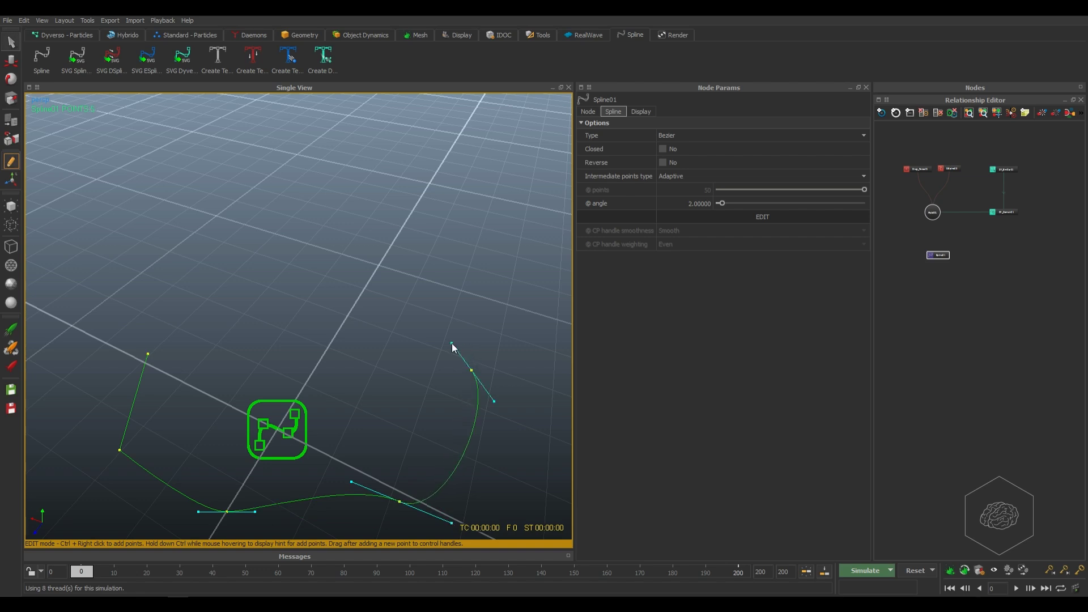
{"action": "right_click_drag", "start_coordinate": [315, 307], "coordinate": [265, 273], "text": "ctrl"}
{"action": "right_click_drag", "start_coordinate": [187, 260], "coordinate": [106, 229], "text": "ctrl"}
{"action": "right_click_drag", "start_coordinate": [291, 191], "coordinate": [359, 163], "text": "ctrl"}
{"action": "right_click_drag", "start_coordinate": [524, 282], "coordinate": [522, 205], "text": "ctrl"}
{"action": "left_click", "coordinate": [710, 221]}
{"action": "left_click", "coordinate": [695, 219]}
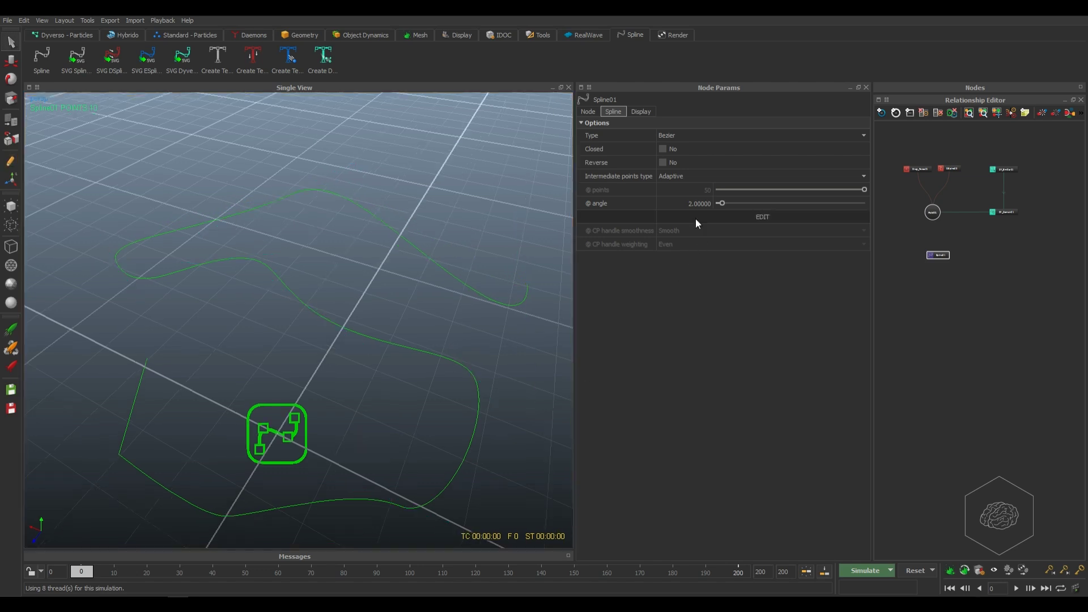
Reopen the spline for editing and raise the control point at its far bend well above the grid
{"action": "left_click", "coordinate": [751, 215]}
{"action": "left_click_drag", "start_coordinate": [298, 170], "coordinate": [271, 218]}
{"action": "key", "text": "w"}
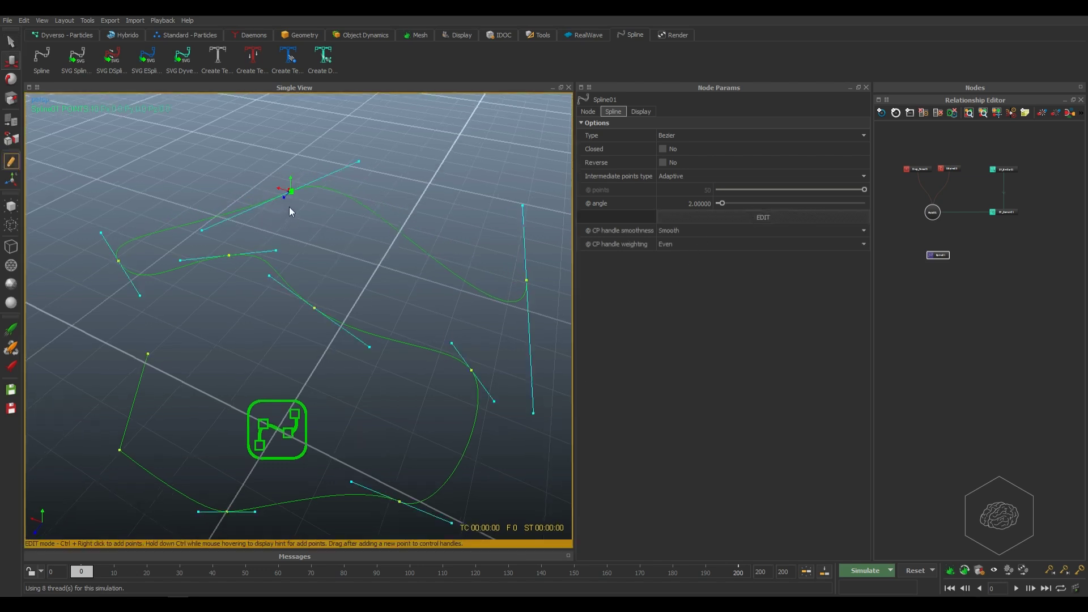
{"action": "left_click_drag", "start_coordinate": [291, 176], "coordinate": [283, 107]}
{"action": "scroll", "coordinate": [323, 304], "scroll_direction": "down", "scroll_amount": 4}
Raise and lower several other control points vertically to give the spline a three-dimensional shape
{"action": "left_click_drag", "start_coordinate": [371, 270], "coordinate": [207, 340], "text": "alt"}
{"action": "left_click_drag", "start_coordinate": [179, 354], "coordinate": [197, 310]}
{"action": "left_click_drag", "start_coordinate": [258, 227], "coordinate": [237, 284]}
{"action": "left_click_drag", "start_coordinate": [237, 285], "coordinate": [398, 240], "text": "alt"}
{"action": "left_click_drag", "start_coordinate": [415, 290], "coordinate": [425, 317]}
{"action": "left_click_drag", "start_coordinate": [307, 154], "coordinate": [331, 161]}
{"action": "left_click", "coordinate": [308, 189]}
{"action": "left_click", "coordinate": [422, 288]}
{"action": "left_click_drag", "start_coordinate": [423, 288], "coordinate": [457, 278]}
{"action": "left_click_drag", "start_coordinate": [268, 348], "coordinate": [287, 407], "text": "alt"}
{"action": "left_click", "coordinate": [288, 357]}
{"action": "left_click_drag", "start_coordinate": [391, 406], "coordinate": [368, 270], "text": "alt"}
{"action": "left_click", "coordinate": [365, 339]}
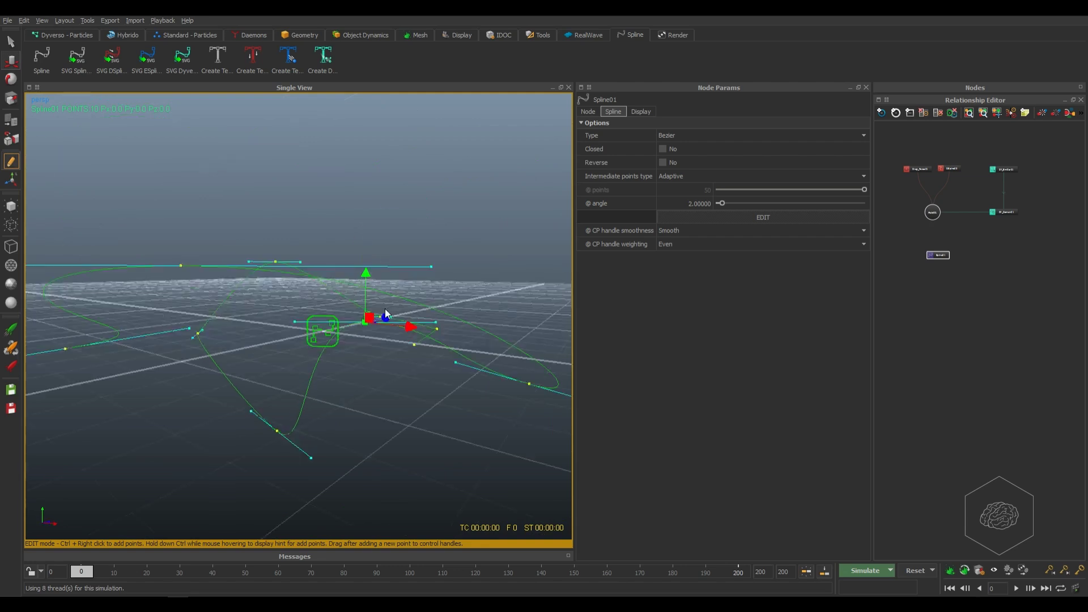
{"action": "left_click_drag", "start_coordinate": [385, 313], "coordinate": [232, 358], "text": "alt"}
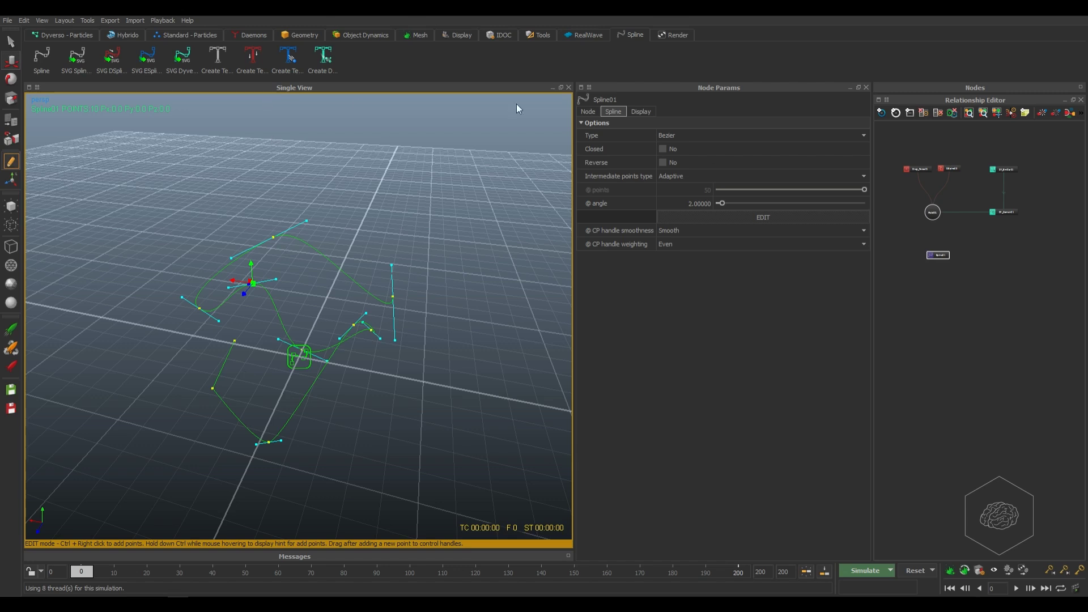
Show the DSpline02 daemon in the viewport to compare it with the new spline, and hide it again
{"action": "scroll", "coordinate": [982, 202], "scroll_direction": "up", "scroll_amount": 2}
{"action": "middle_click_drag", "start_coordinate": [970, 182], "coordinate": [968, 329]}
{"action": "left_click", "coordinate": [952, 329]}
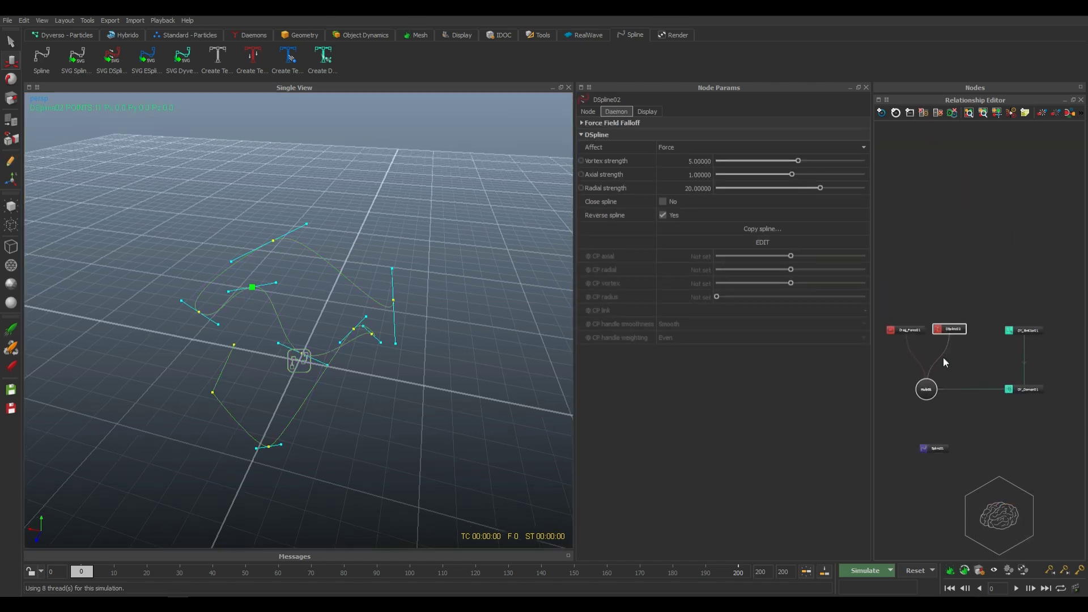
{"action": "left_click", "coordinate": [11, 206]}
{"action": "left_click_drag", "start_coordinate": [431, 328], "coordinate": [215, 337], "text": "alt"}
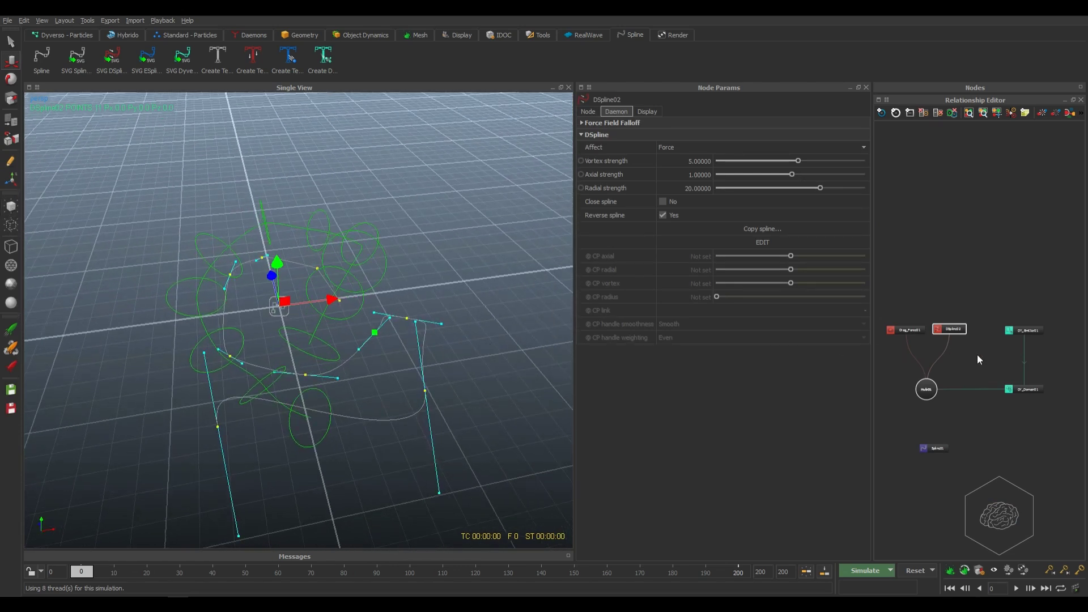
{"action": "left_click", "coordinate": [934, 447]}
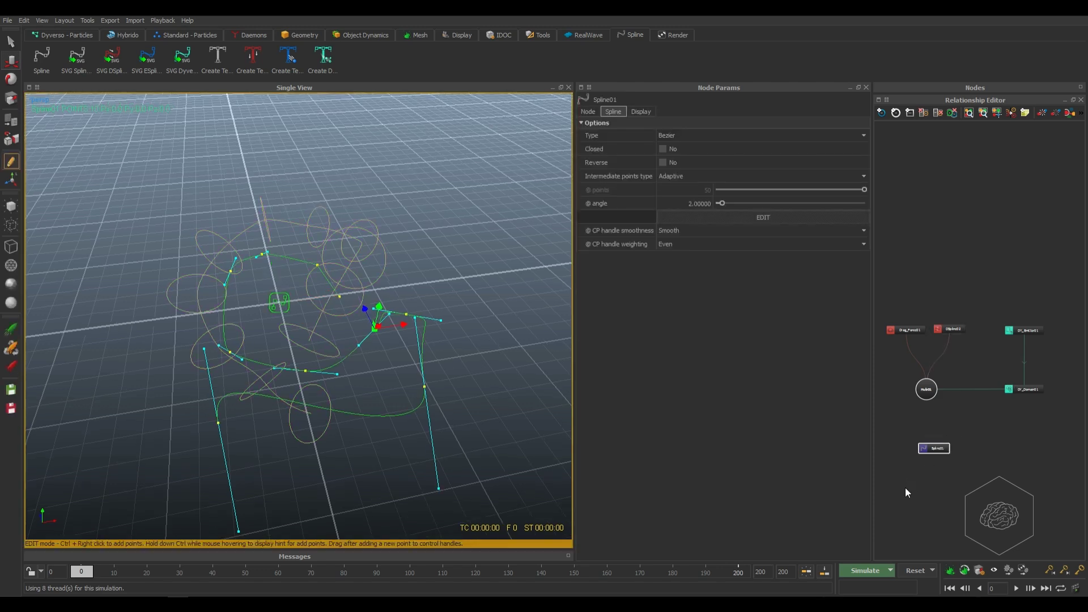
{"action": "left_click", "coordinate": [952, 329]}
{"action": "left_click", "coordinate": [12, 226]}
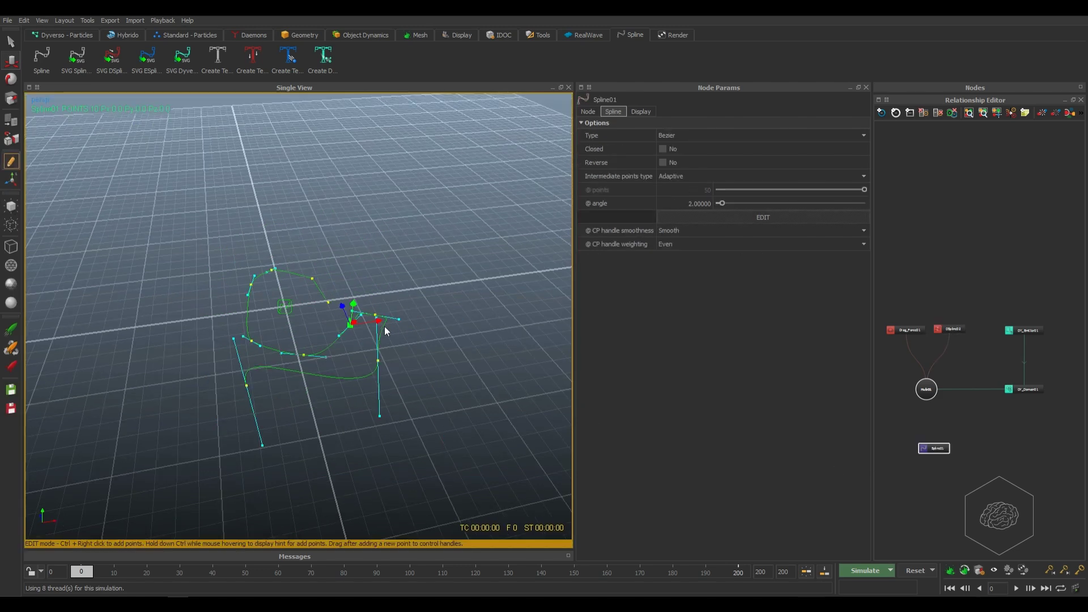
Select all control points of Spline01 and move them along the X axis well away from the grid origin
{"action": "left_click_drag", "start_coordinate": [477, 222], "coordinate": [125, 519]}
{"action": "left_click_drag", "start_coordinate": [331, 320], "coordinate": [568, 307]}
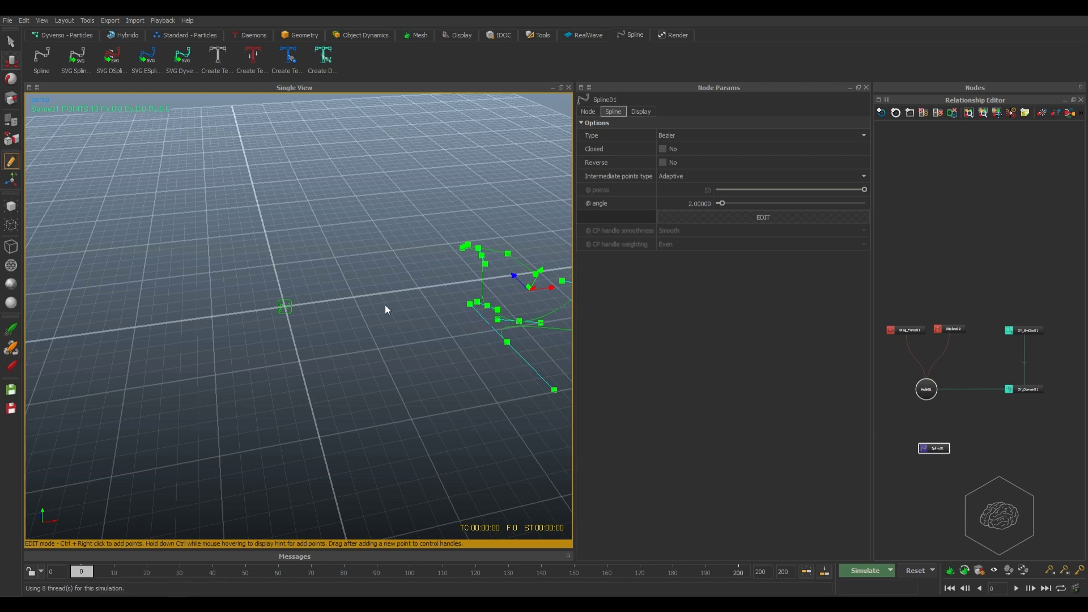
{"action": "scroll", "coordinate": [410, 322], "scroll_direction": "down", "scroll_amount": 3}
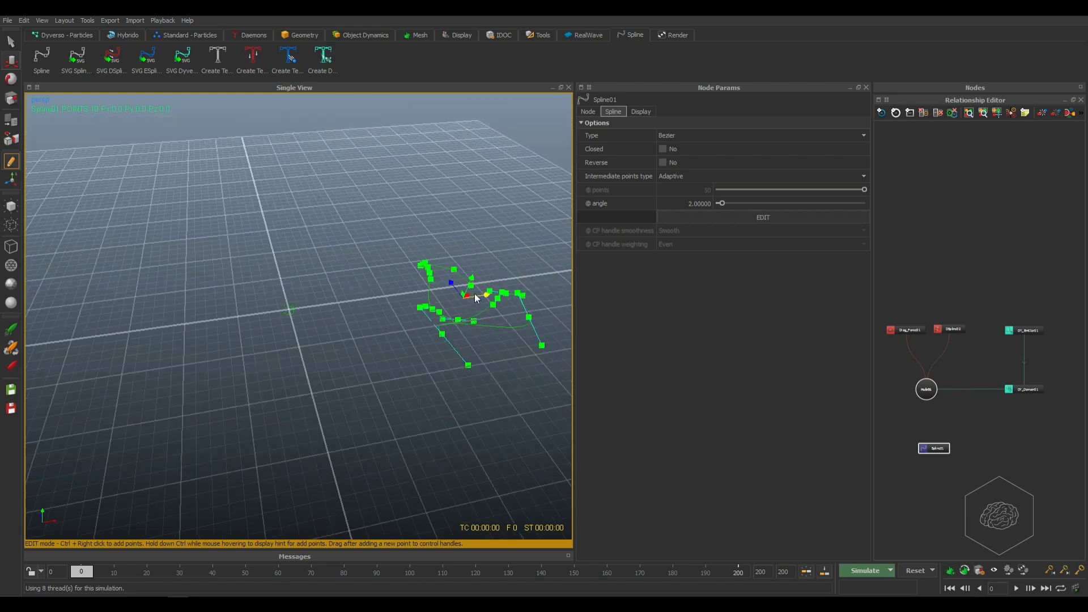
{"action": "left_click_drag", "start_coordinate": [548, 236], "coordinate": [287, 417]}
{"action": "left_click_drag", "start_coordinate": [491, 301], "coordinate": [524, 299]}
{"action": "left_click", "coordinate": [907, 411]}
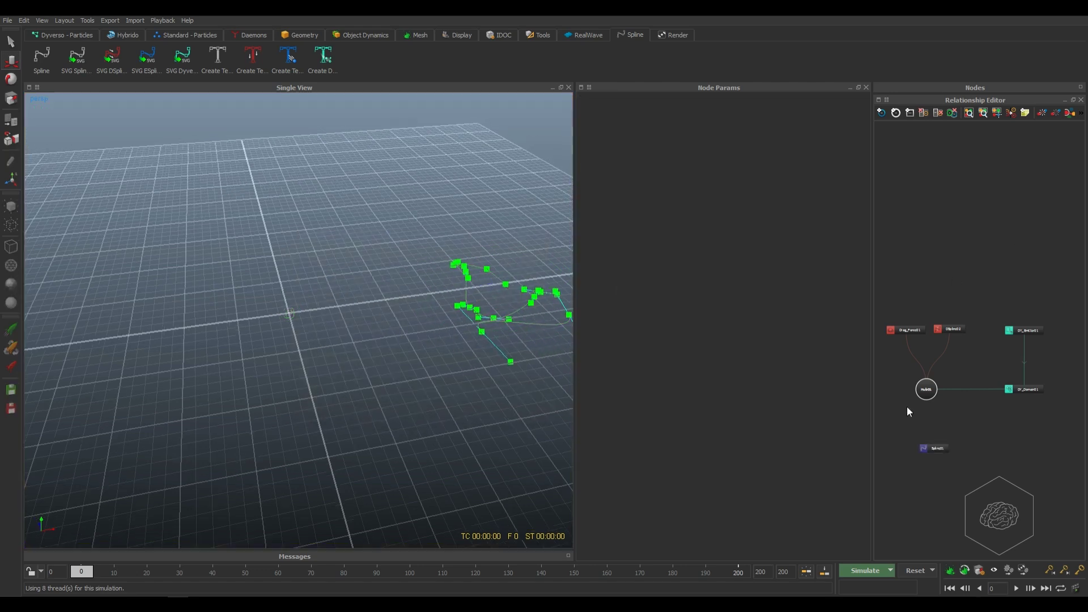
Show the DSpline02 daemon and copy the Spline01 curve into it
{"action": "left_click", "coordinate": [949, 329]}
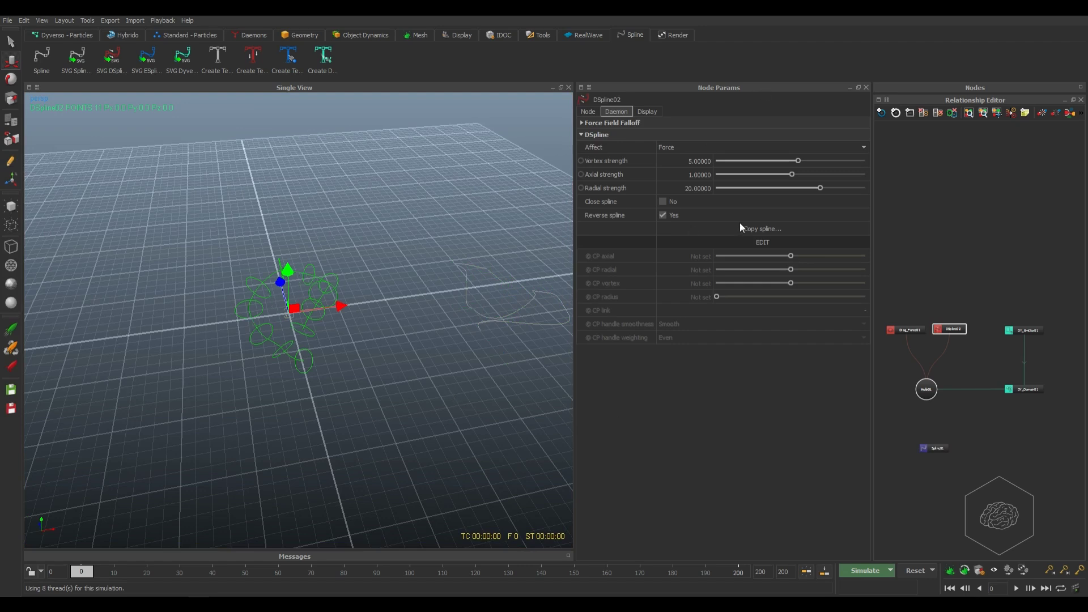
{"action": "left_click", "coordinate": [815, 229]}
{"action": "left_click_drag", "start_coordinate": [1087, 97], "coordinate": [493, 105]}
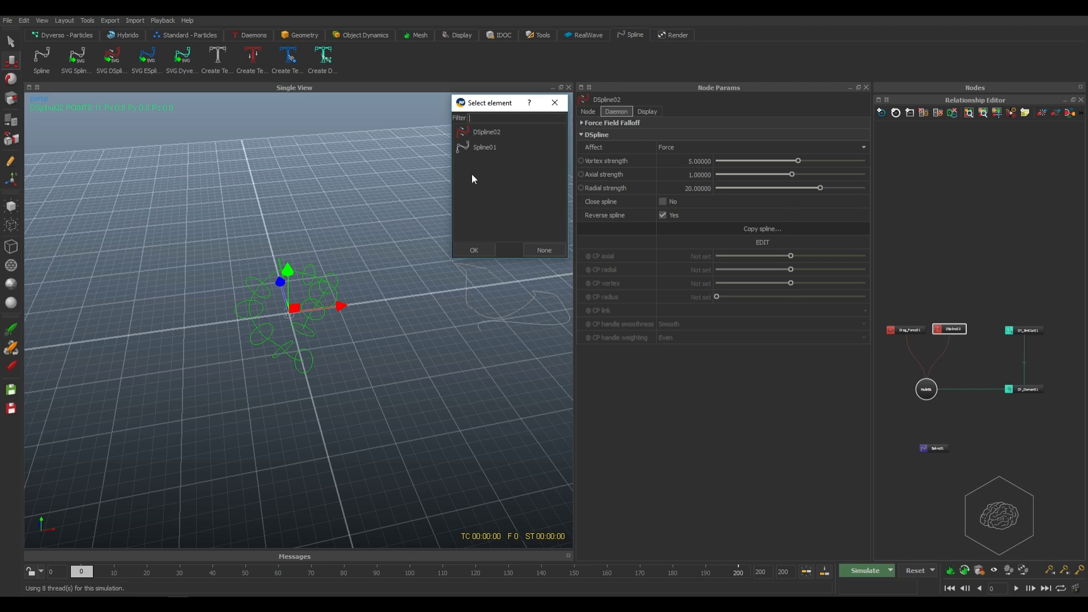
{"action": "left_click", "coordinate": [479, 149]}
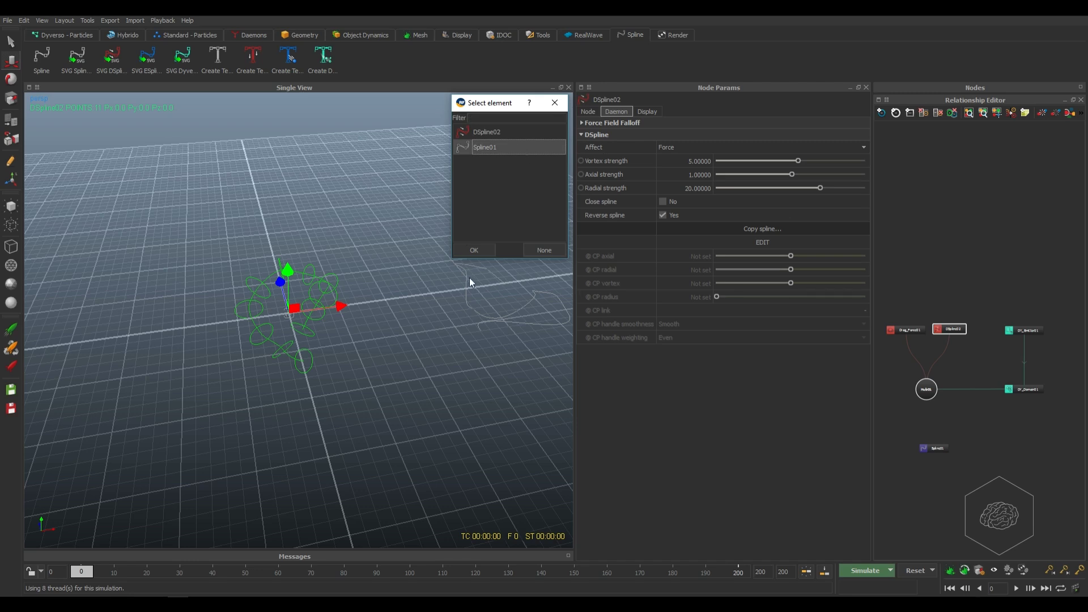
{"action": "left_click", "coordinate": [476, 250]}
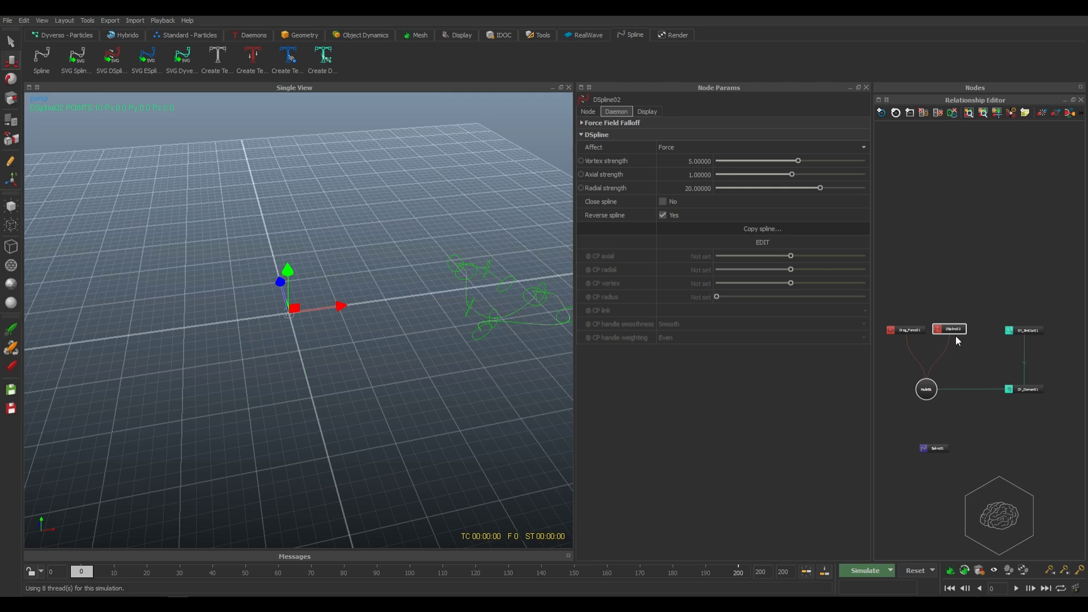
Undo the last changes after inspecting the copied curve, and show the DSpline02 daemon in the viewport again
{"action": "left_click_drag", "start_coordinate": [544, 239], "coordinate": [440, 271], "text": "alt"}
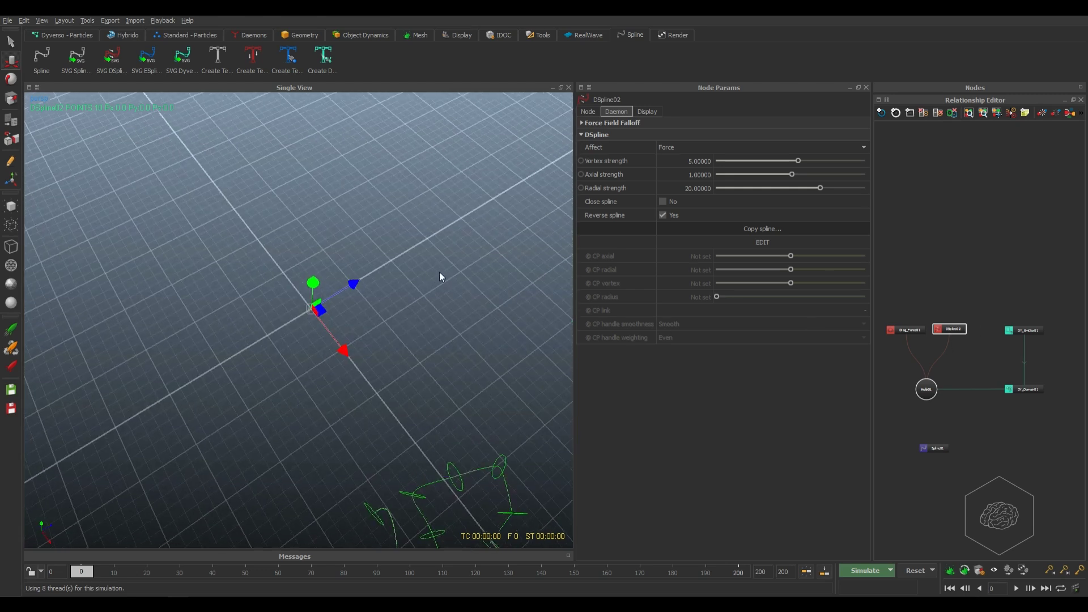
{"action": "left_click_drag", "start_coordinate": [481, 508], "coordinate": [97, 427], "text": "alt"}
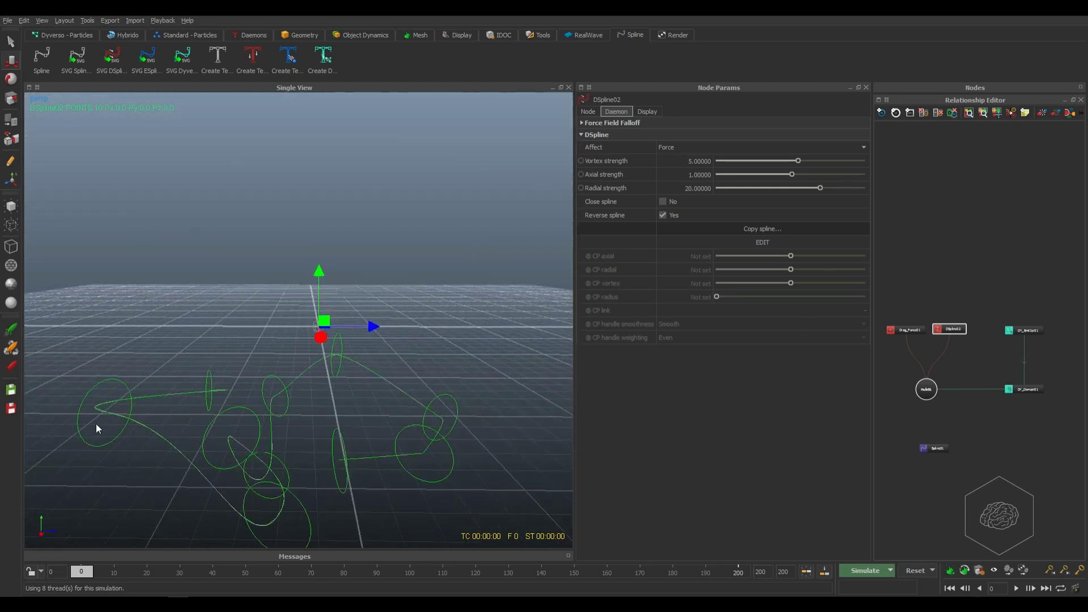
{"action": "left_click_drag", "start_coordinate": [277, 481], "coordinate": [40, 399], "text": "alt"}
{"action": "left_click_drag", "start_coordinate": [189, 399], "coordinate": [328, 408], "text": "alt"}
{"action": "key", "text": "ctrl+z"}
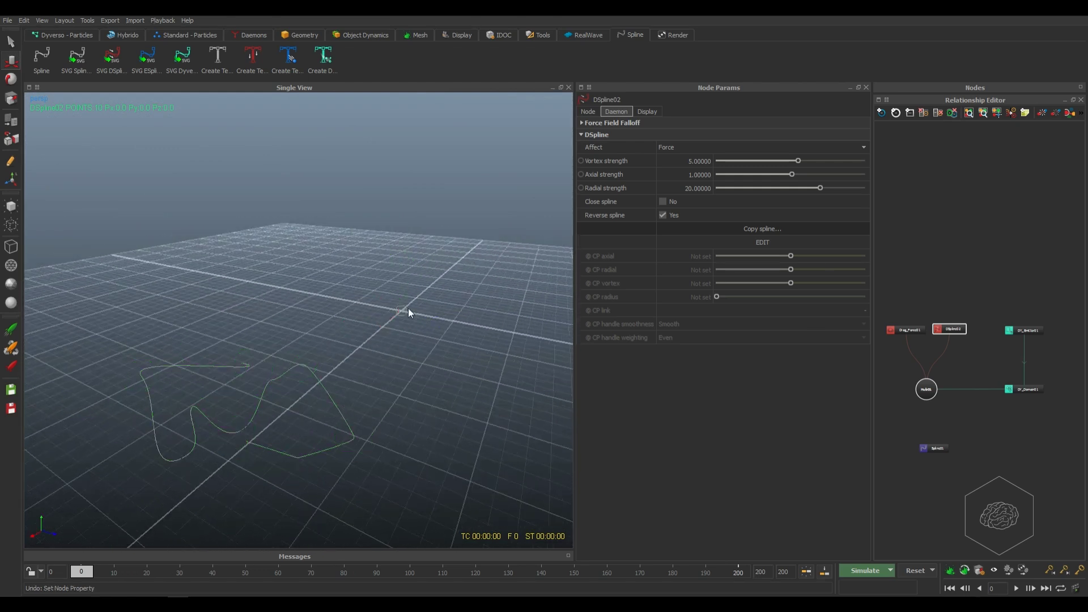
{"action": "left_click_drag", "start_coordinate": [408, 308], "coordinate": [558, 301], "text": "alt"}
{"action": "left_click_drag", "start_coordinate": [966, 273], "coordinate": [951, 336]}
{"action": "left_click", "coordinate": [9, 210]}
{"action": "left_click_drag", "start_coordinate": [304, 302], "coordinate": [257, 332], "text": "alt"}
{"action": "key", "text": "ctrl+z"}
{"action": "key", "text": "ctrl+z"}
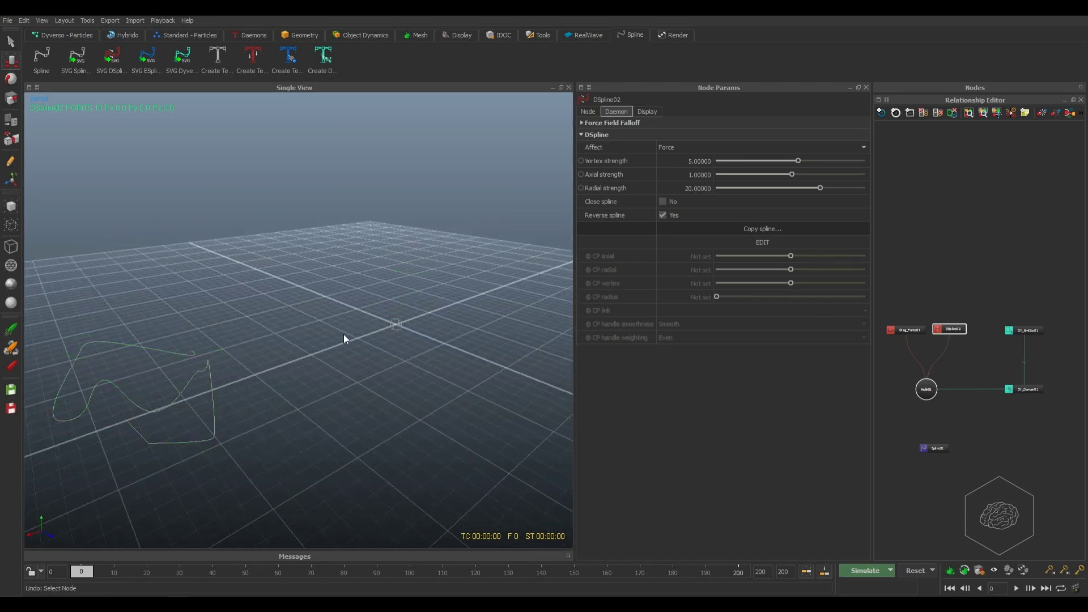
{"action": "left_click", "coordinate": [344, 334]}
{"action": "left_click_drag", "start_coordinate": [358, 332], "coordinate": [448, 328], "text": "alt"}
{"action": "left_click_drag", "start_coordinate": [963, 282], "coordinate": [946, 349]}
{"action": "left_click", "coordinate": [15, 211]}
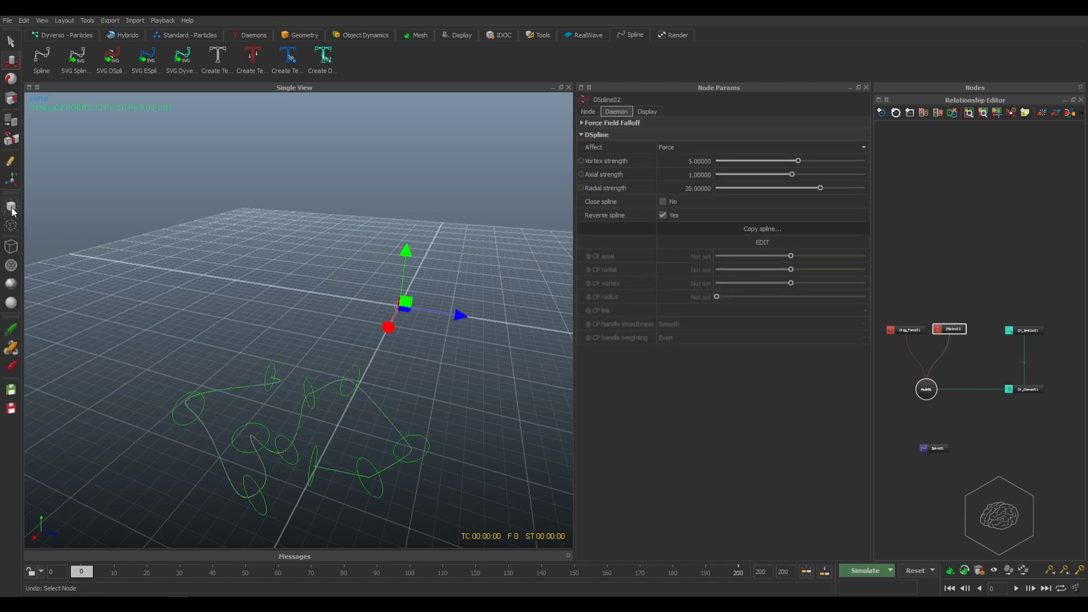
{"action": "left_click_drag", "start_coordinate": [125, 233], "coordinate": [165, 398], "text": "alt"}
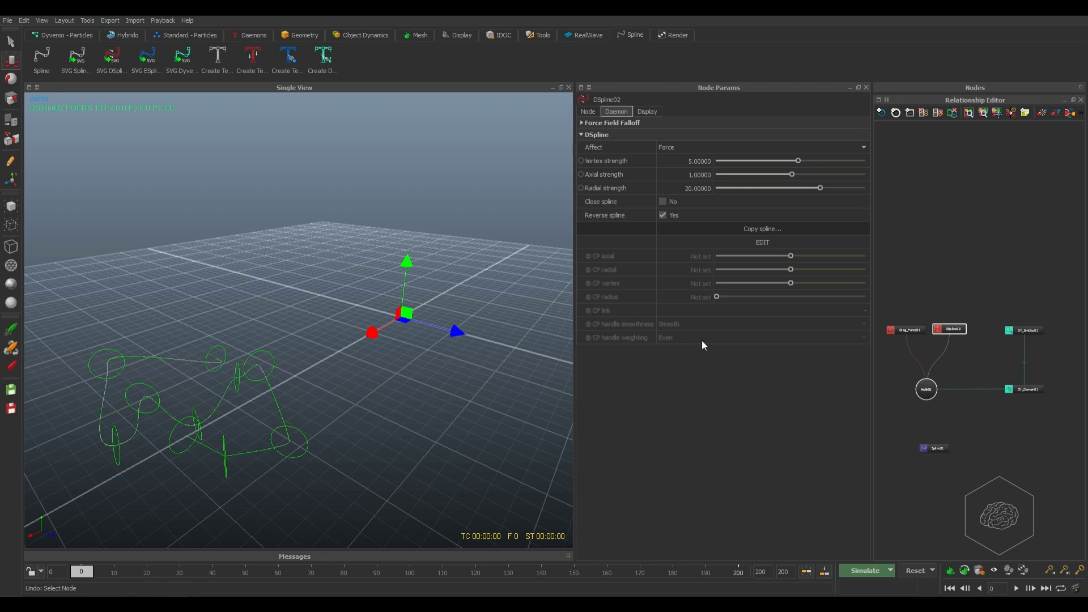
{"action": "left_click_drag", "start_coordinate": [238, 304], "coordinate": [246, 346], "text": "alt"}
{"action": "middle_click_drag", "start_coordinate": [295, 334], "coordinate": [349, 227], "text": "alt"}
{"action": "middle_click_drag", "start_coordinate": [282, 405], "coordinate": [420, 428], "text": "alt"}
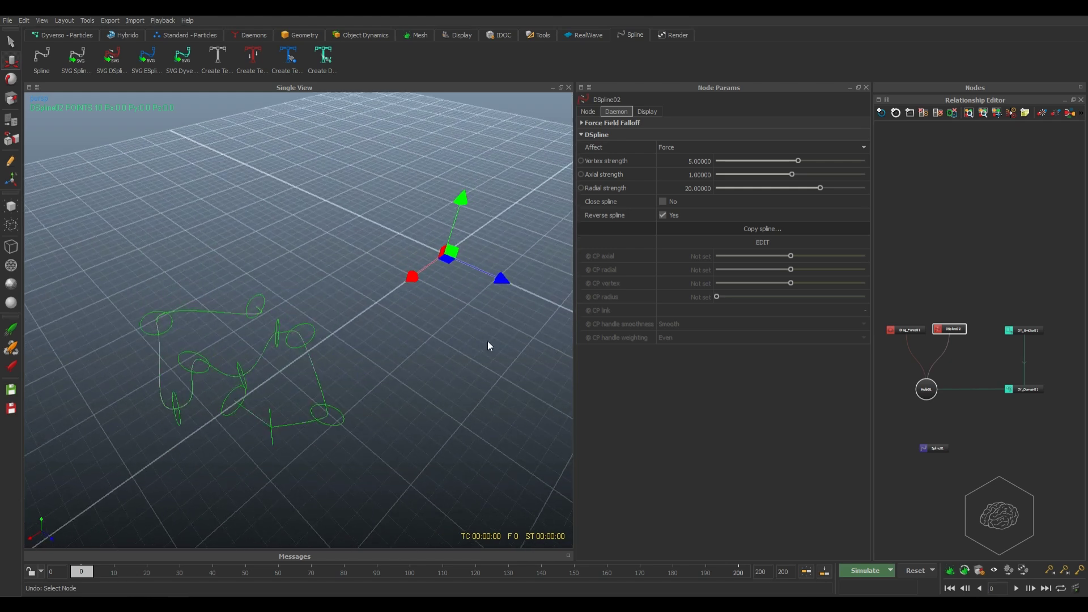